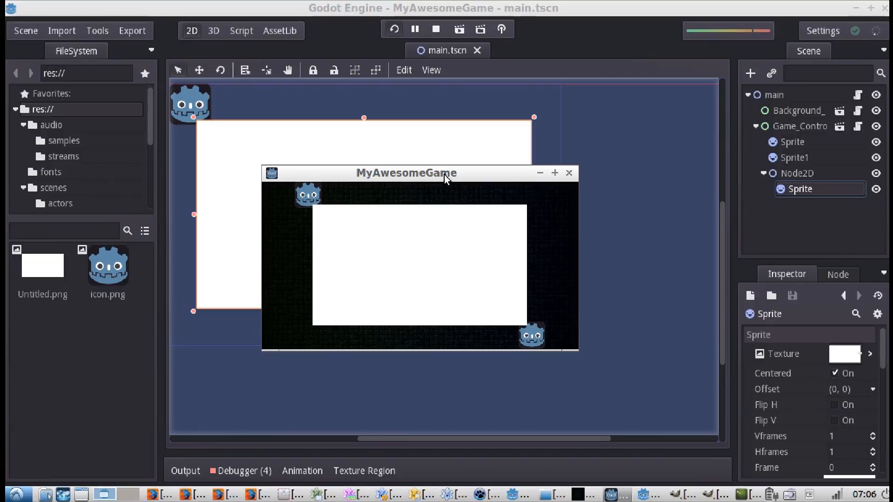
# Compare the running game window with the main scene in the editor, moving the game window clear of the scene
pyautogui.moveTo(449, 180); pyautogui.dragTo(582, 259)
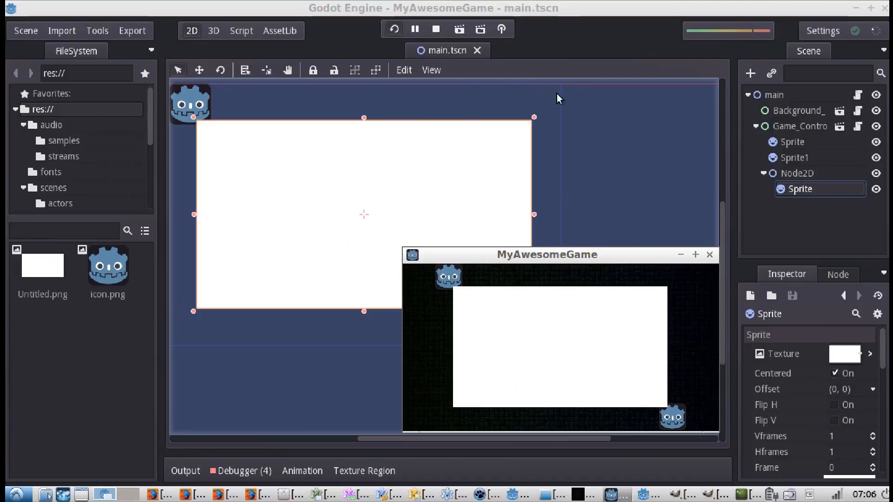
pyautogui.click(577, 49)
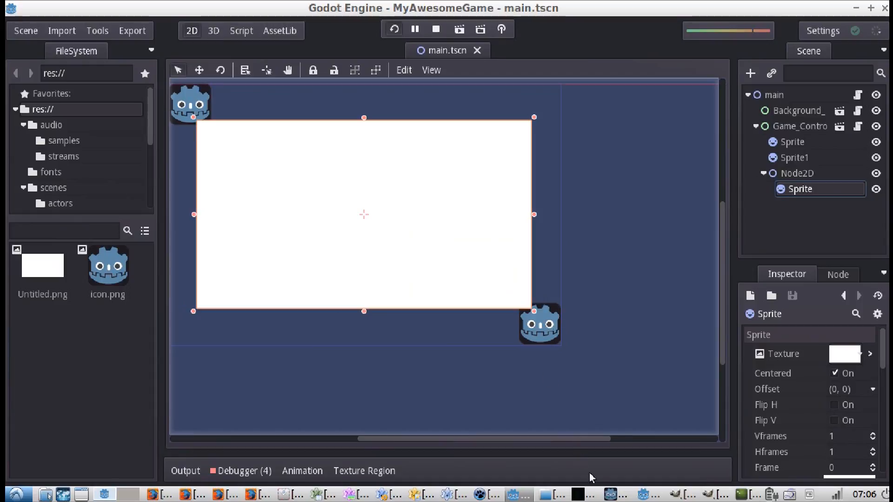
pyautogui.click(612, 496)
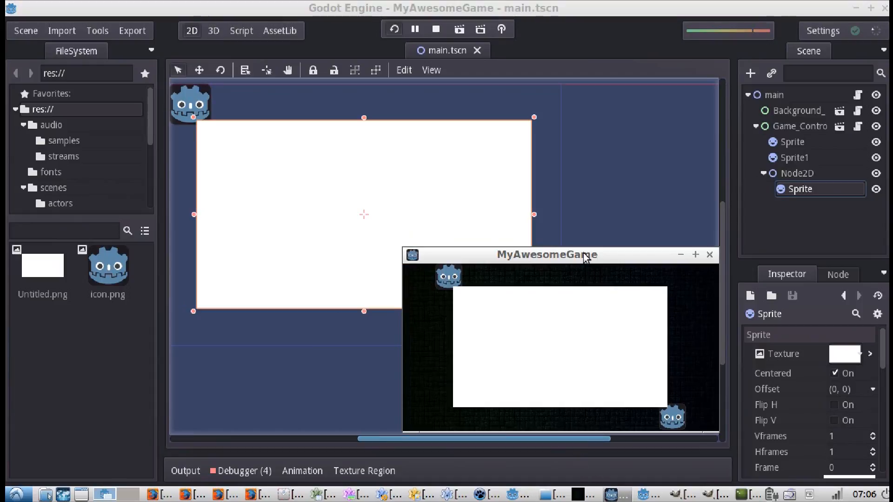
pyautogui.moveTo(581, 255); pyautogui.dragTo(467, 153)
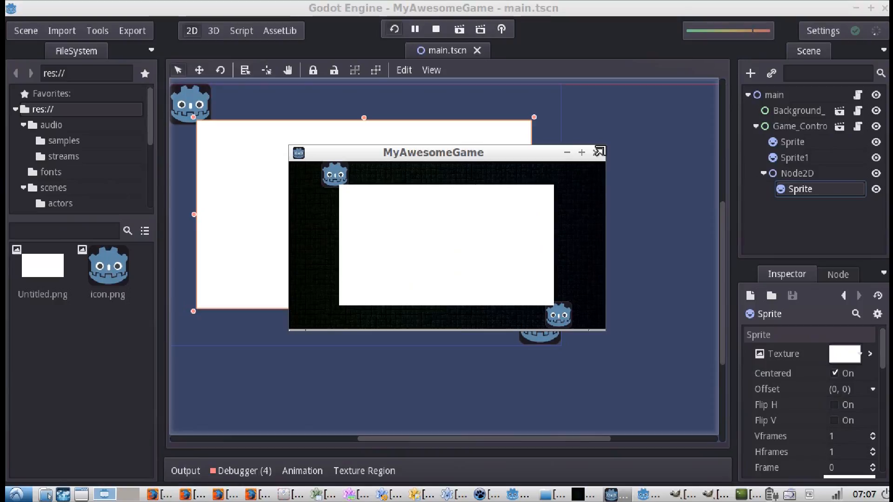
# Resize the running game window to several portrait and landscape proportions to check how its content scales, and close the game
pyautogui.moveTo(599, 151); pyautogui.dragTo(535, 160)
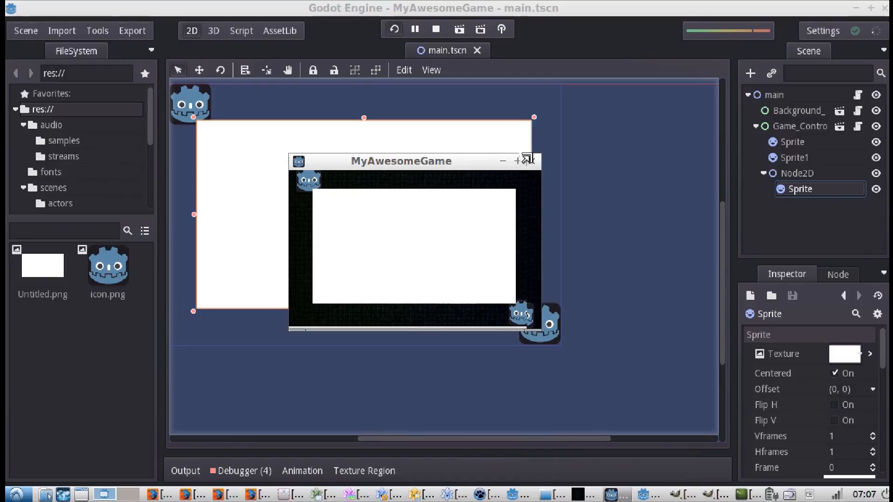
pyautogui.moveTo(527, 159); pyautogui.dragTo(450, 103)
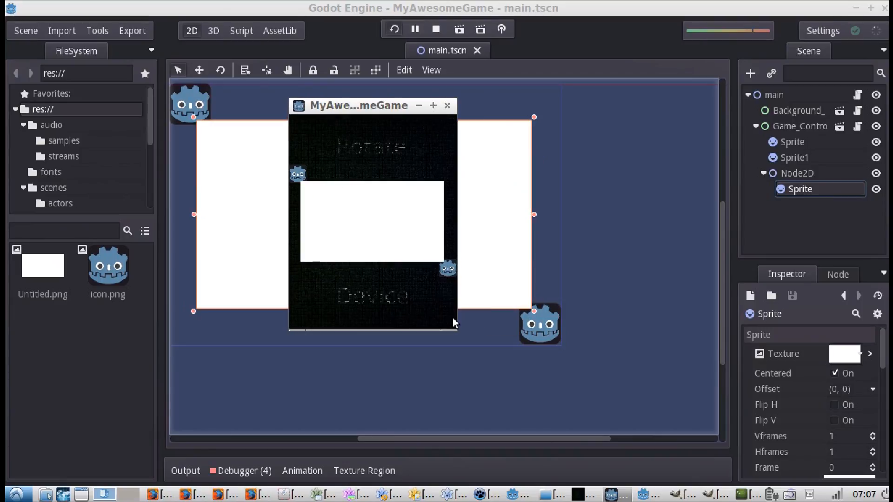
pyautogui.moveTo(450, 324); pyautogui.dragTo(497, 419)
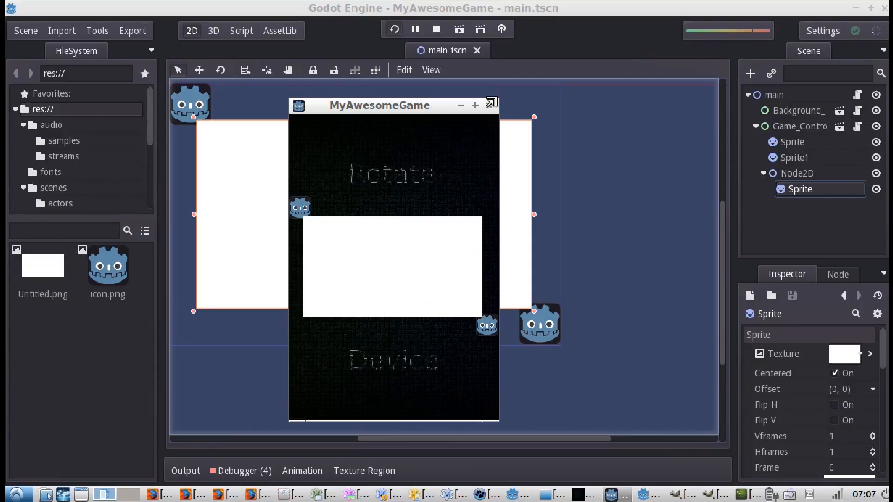
pyautogui.moveTo(491, 104); pyautogui.dragTo(462, 269)
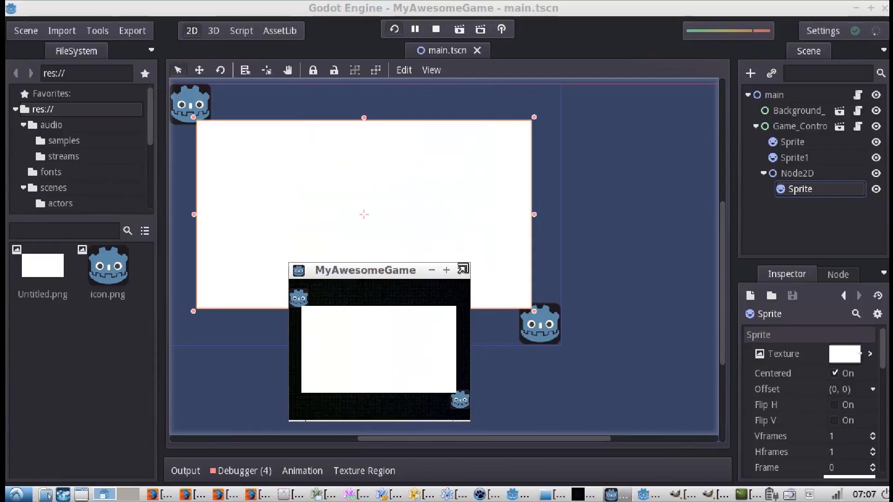
pyautogui.moveTo(406, 271); pyautogui.dragTo(457, 154)
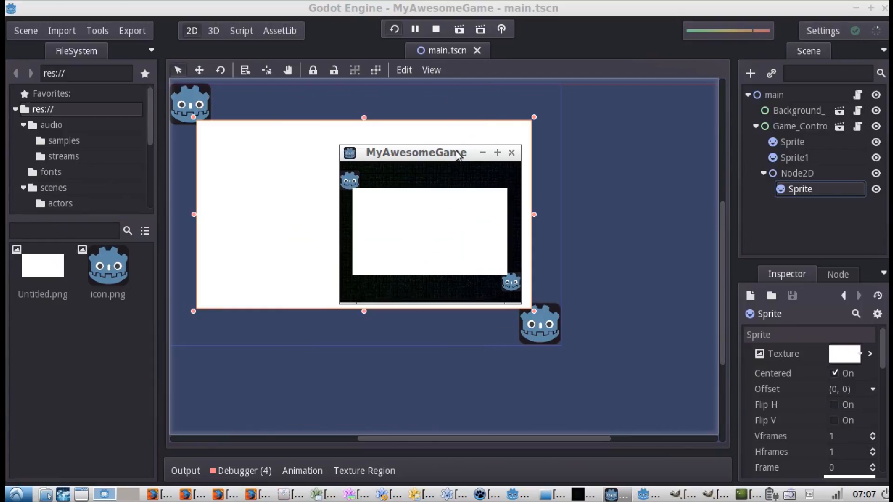
pyautogui.moveTo(521, 145); pyautogui.dragTo(571, 121)
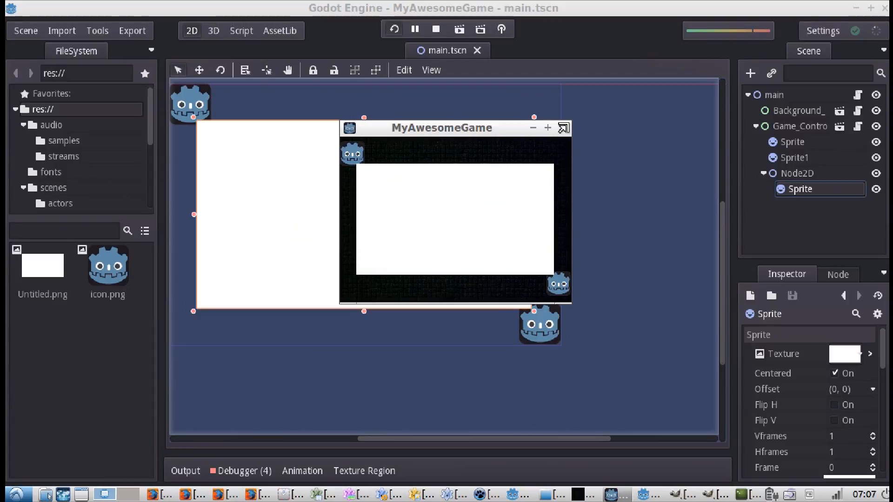
pyautogui.click(563, 128)
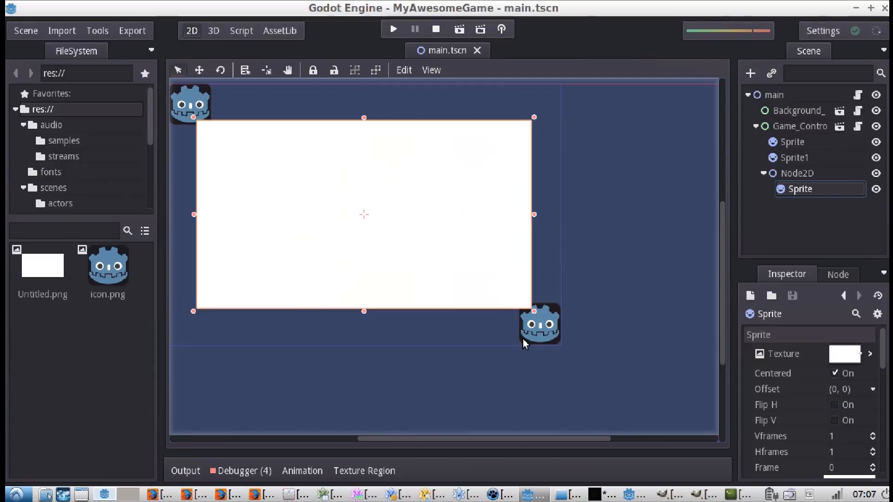
# Nudge the lower-corner icon sprite slightly up and left, and move Node2D with its white rectangle to about (158, 17)
pyautogui.click(530, 333)
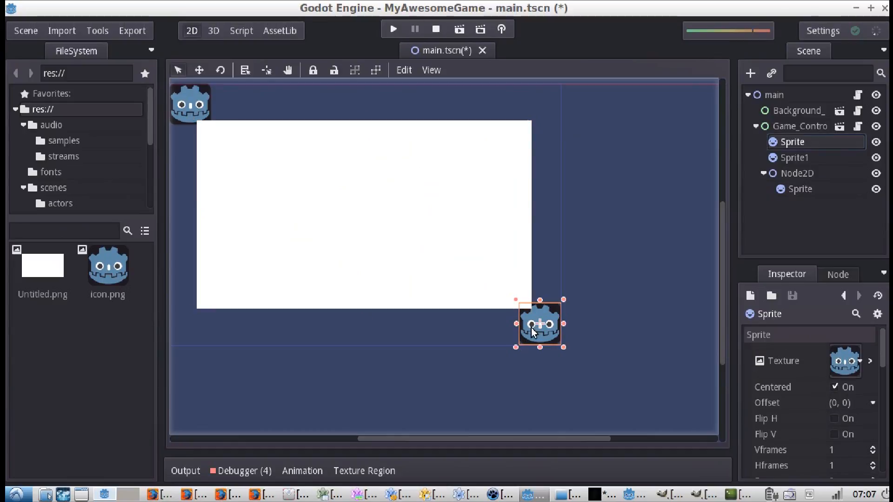
pyautogui.moveTo(533, 332)
pyautogui.mouseDown()
pyautogui.moveTo(483, 297)
pyautogui.moveTo(493, 327)
pyautogui.moveTo(533, 327)
pyautogui.mouseUp()
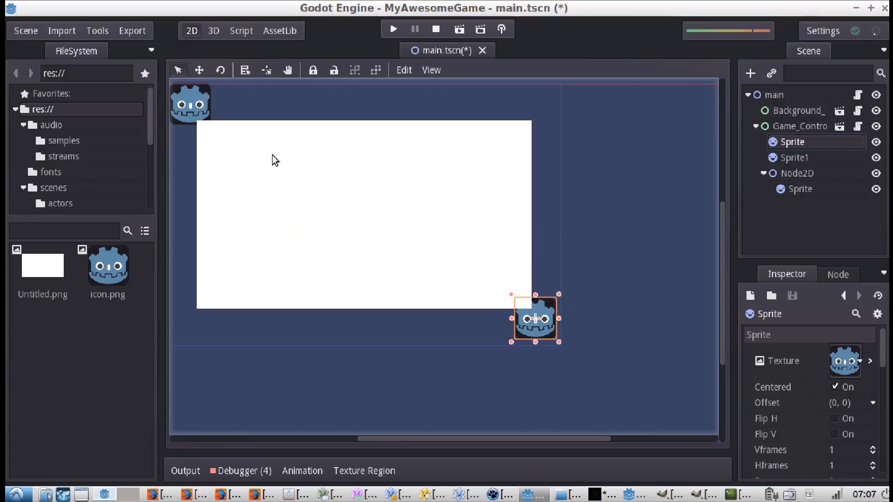
pyautogui.click(189, 106)
pyautogui.moveTo(190, 106)
pyautogui.mouseDown()
pyautogui.moveTo(227, 106)
pyautogui.moveTo(202, 108)
pyautogui.mouseUp()
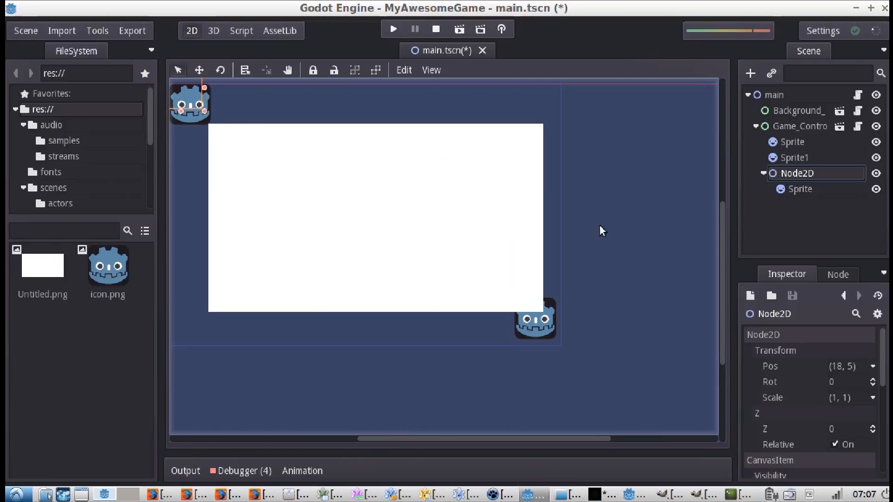
pyautogui.click(797, 159)
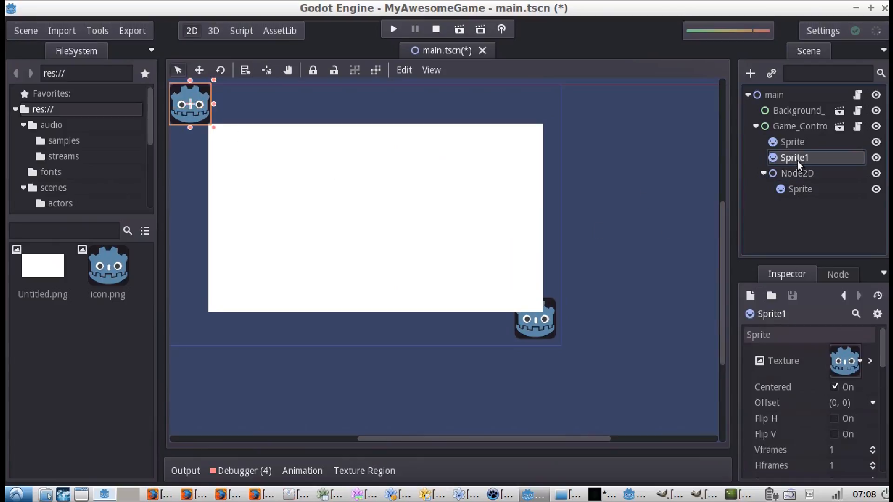
pyautogui.moveTo(199, 112); pyautogui.dragTo(290, 120)
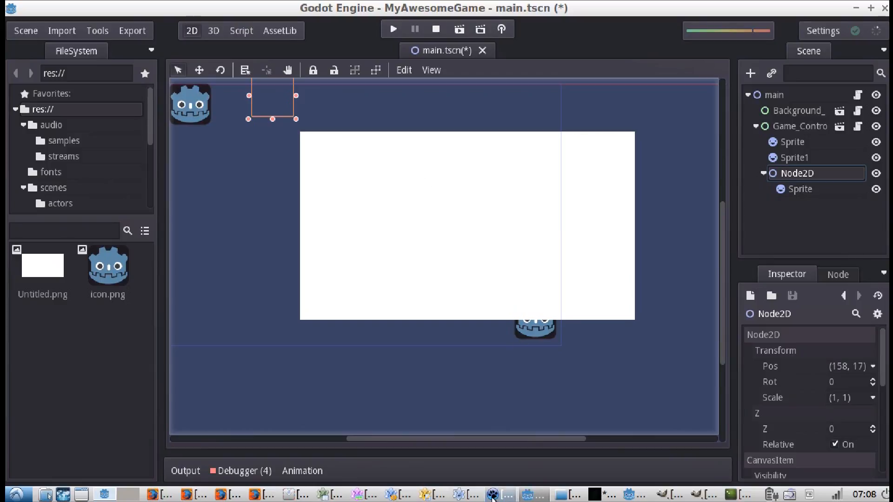
# Switch to the Form1 project setup window and set the project directory to a new folder named test in /tmp
pyautogui.click(493, 497)
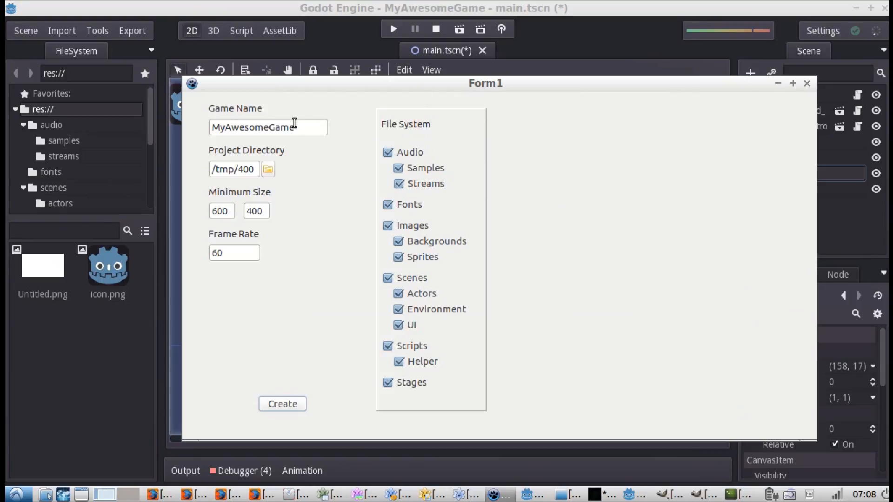
pyautogui.click(268, 171)
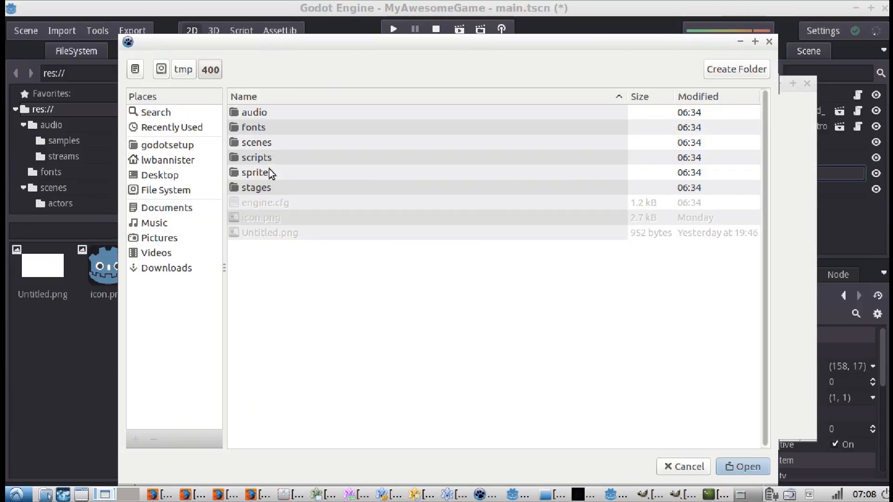
pyautogui.click(190, 71)
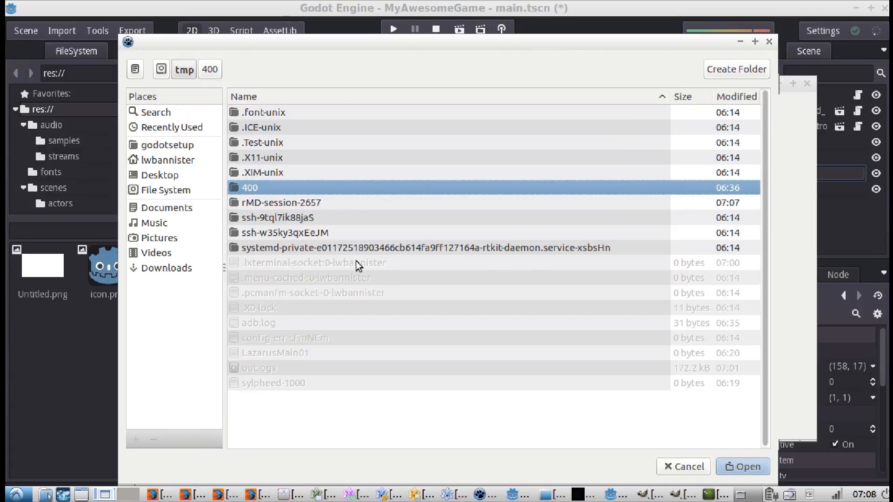
pyautogui.click(740, 71)
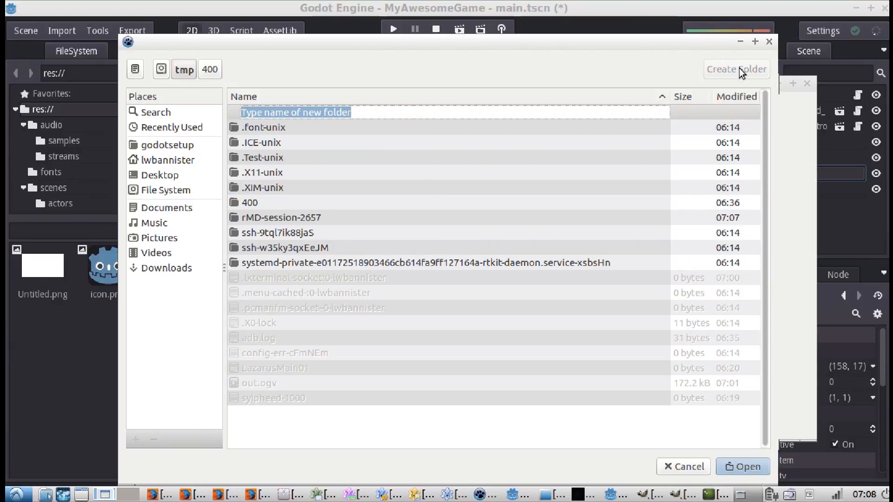
pyautogui.write('test')
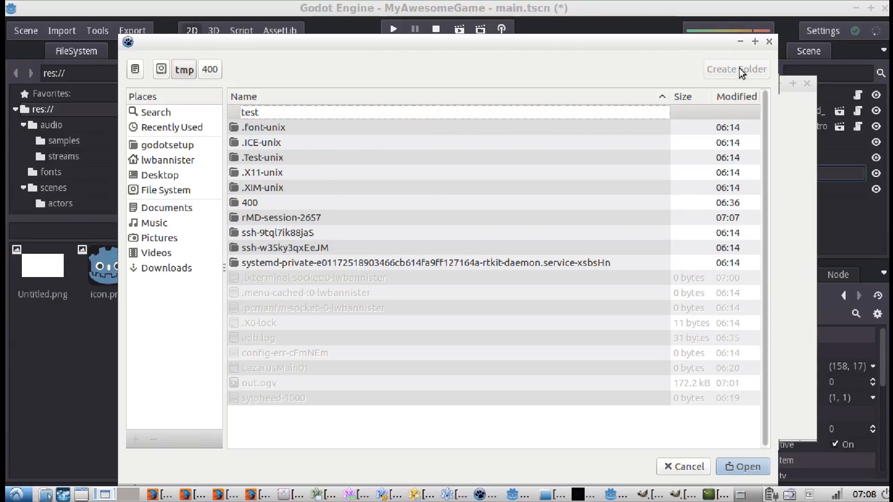
pyautogui.press('Return')
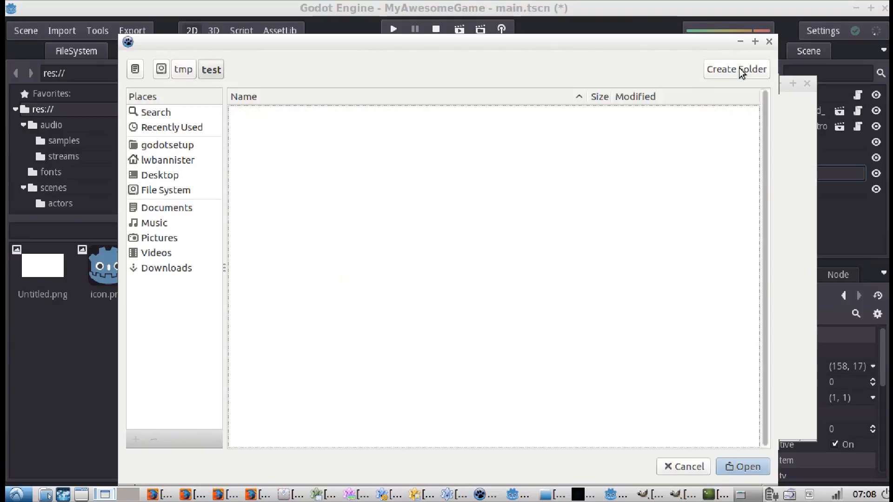
pyautogui.click(731, 468)
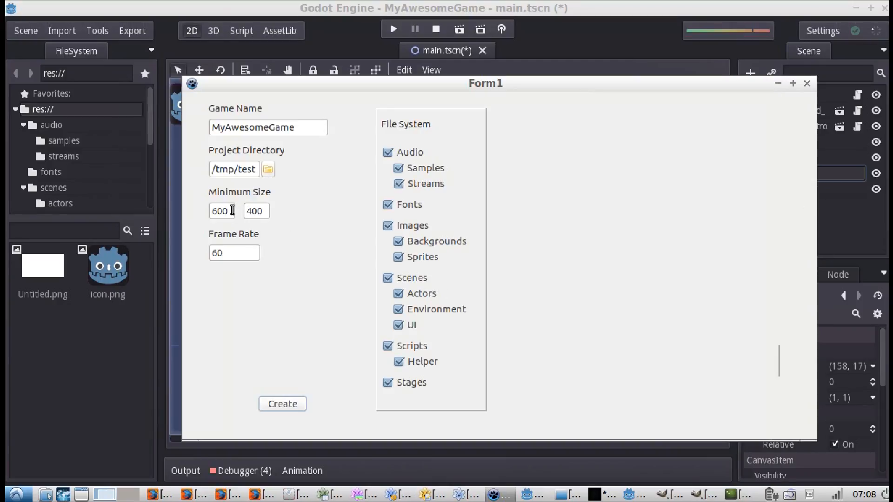
# Set the minimum size to 512 by 288 and create the MyAwesomeGame project
pyautogui.moveTo(232, 211); pyautogui.dragTo(204, 213)
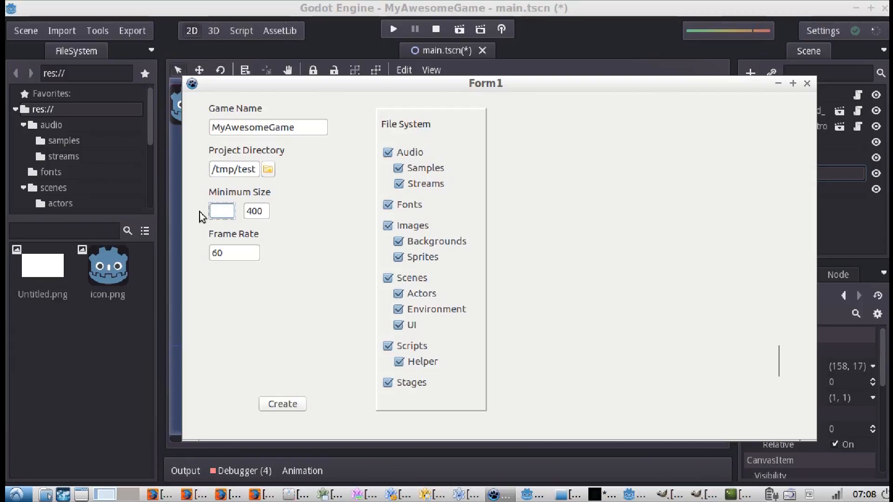
pyautogui.write('512')
pyautogui.press('Tab')
pyautogui.write('2')
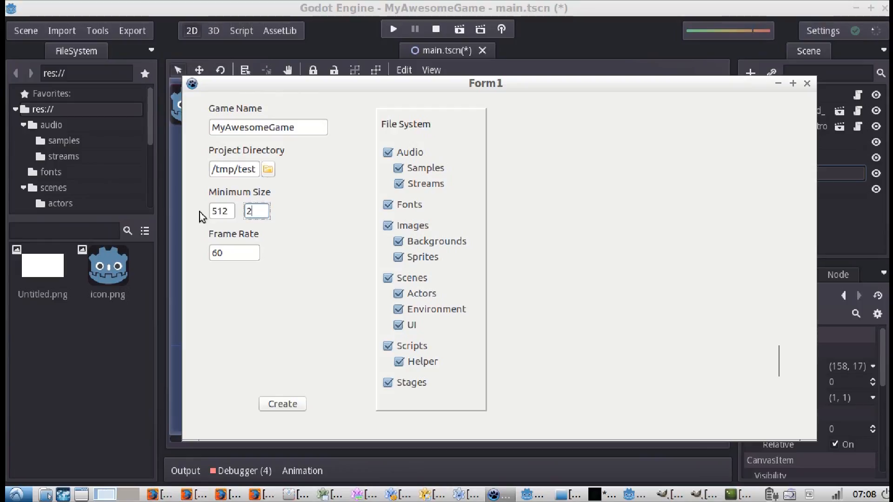
pyautogui.write('88')
pyautogui.click(289, 405)
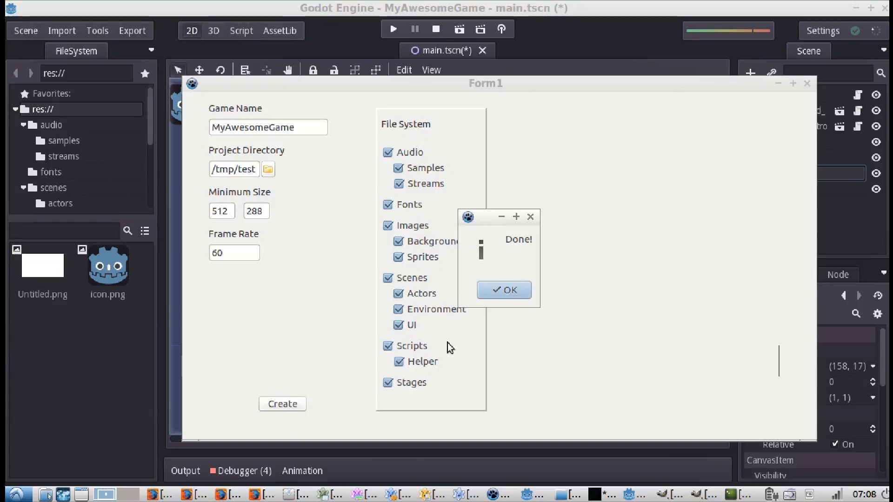
pyautogui.click(510, 296)
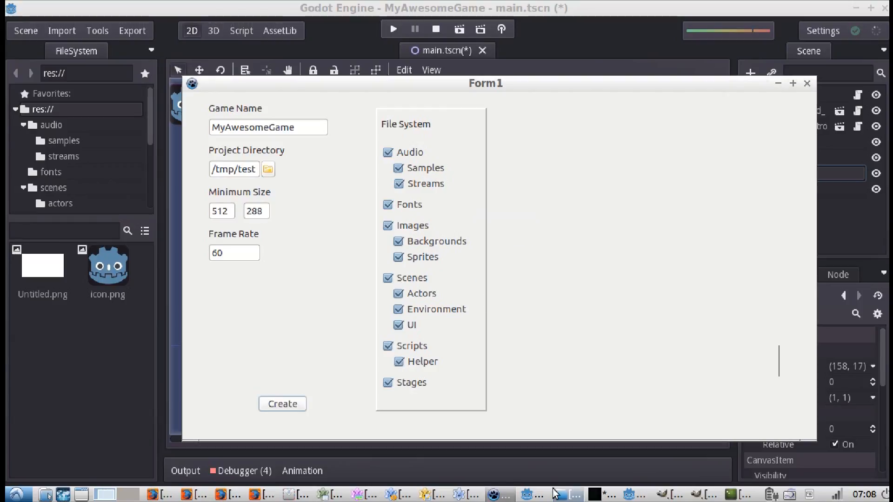
# Switch to the Godot Project Manager and browse to the root directory for an existing project to import
pyautogui.click(628, 494)
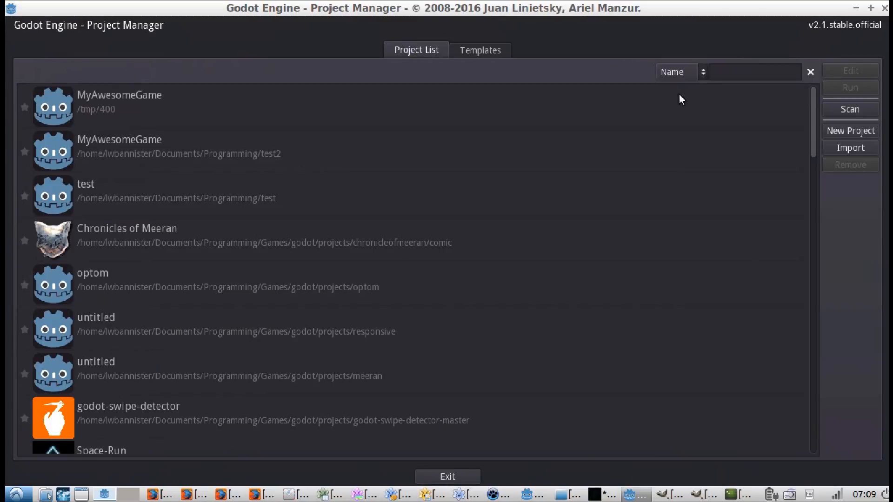
pyautogui.click(863, 149)
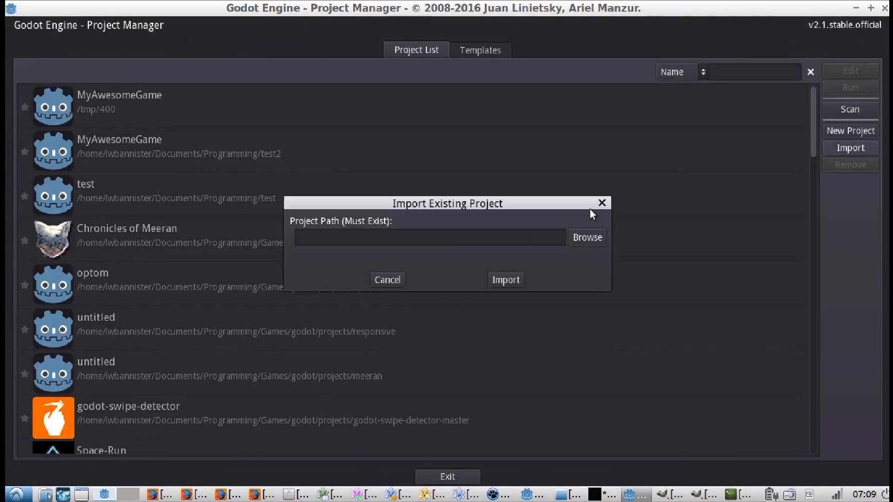
pyautogui.click(574, 238)
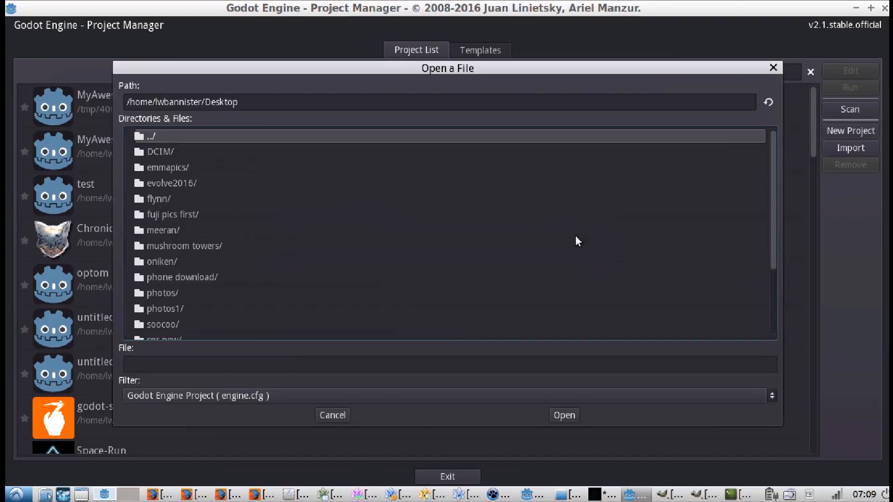
pyautogui.doubleClick(224, 141)
pyautogui.doubleClick(228, 136)
pyautogui.doubleClick(229, 134)
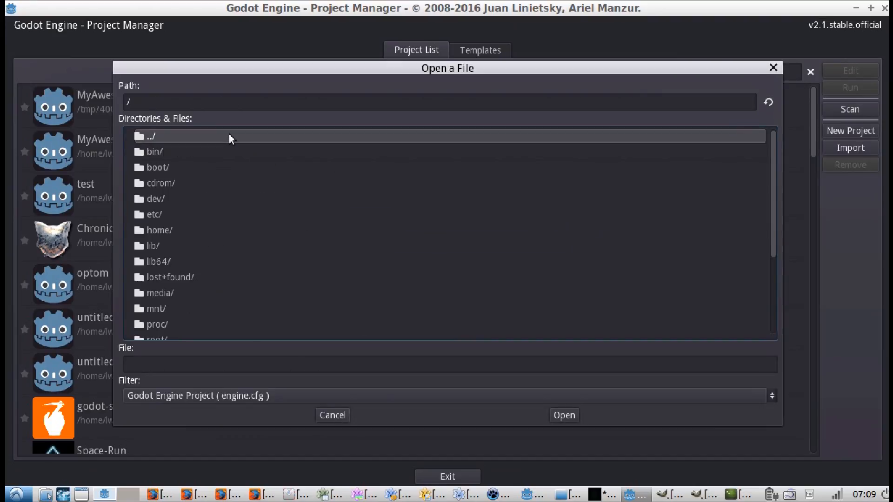
# Choose engine.cfg in /tmp/test as the project to import
pyautogui.scroll(-5, 219, 232)
pyautogui.click(149, 292)
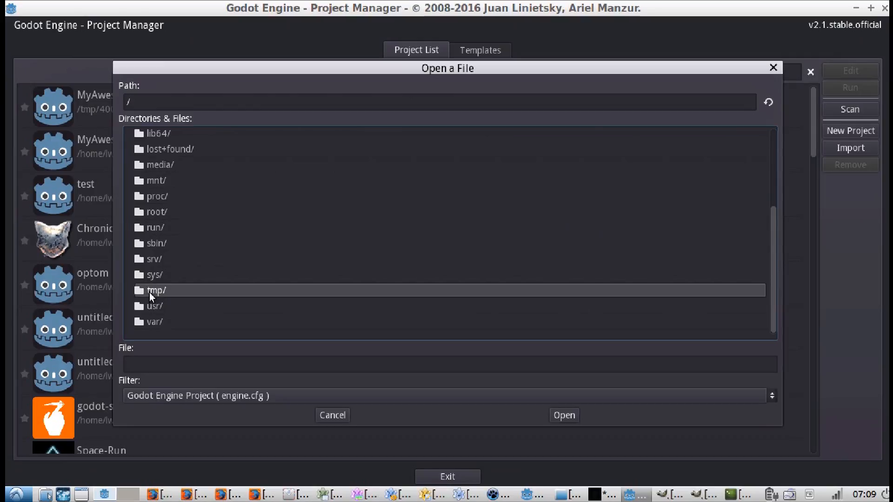
pyautogui.doubleClick(149, 292)
pyautogui.doubleClick(154, 232)
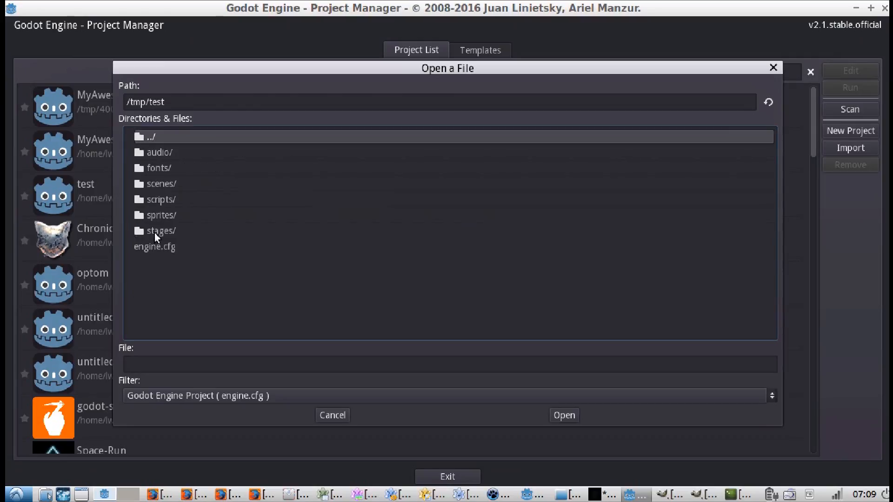
pyautogui.click(158, 253)
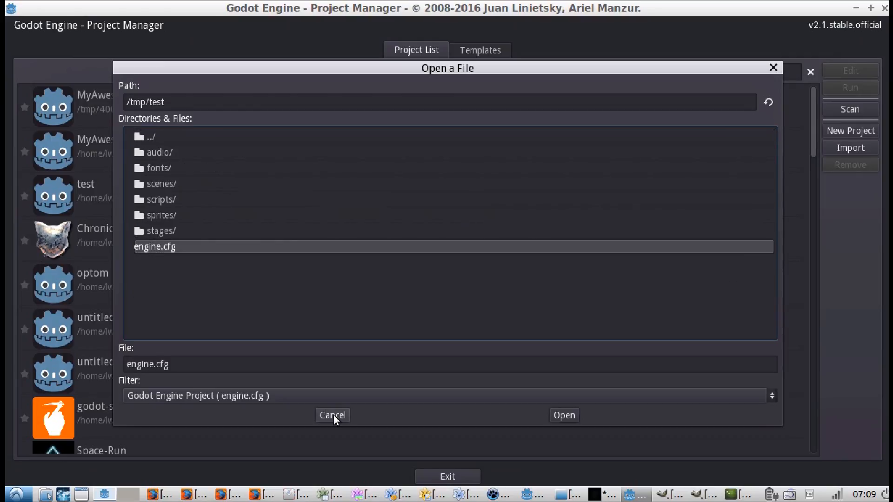
pyautogui.click(564, 414)
pyautogui.click(564, 415)
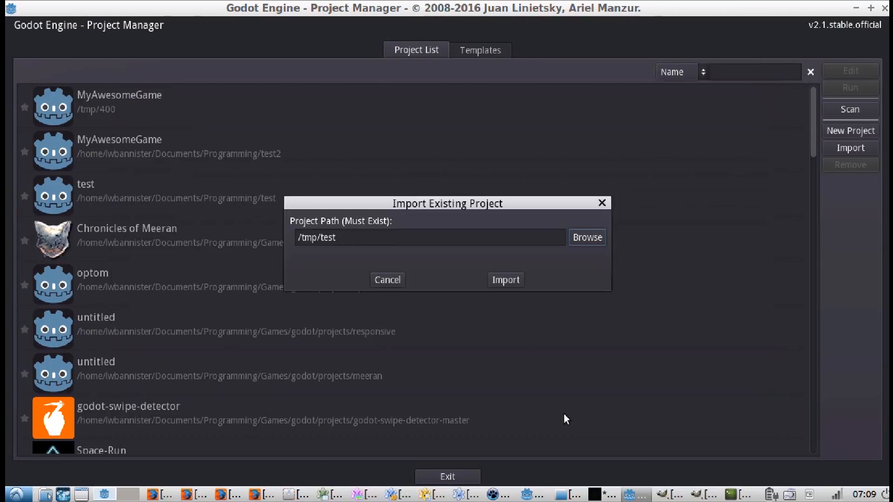
# Import the project from /tmp/test and open it in the Godot editor
pyautogui.click(506, 280)
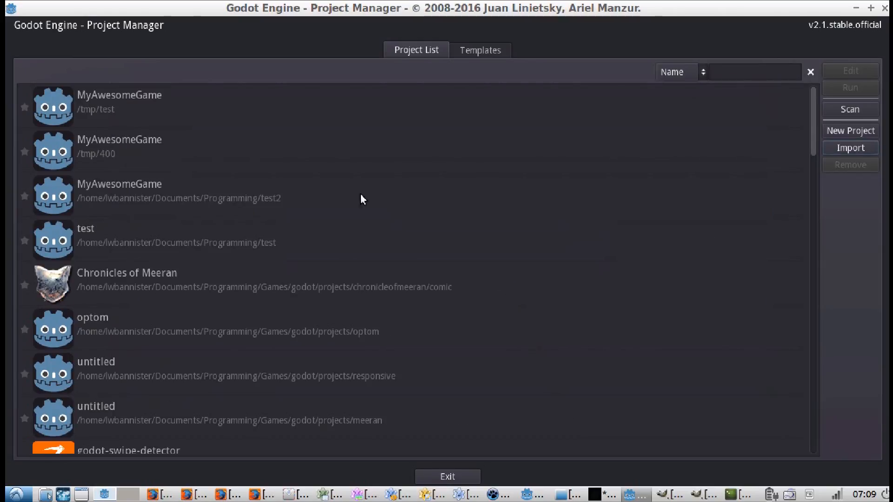
pyautogui.doubleClick(157, 97)
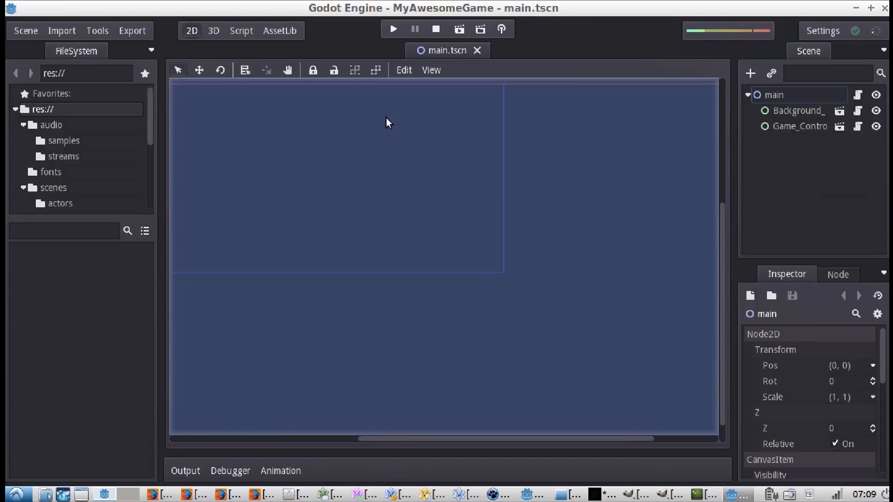
# Examine the main, Background_Control and Game_Control nodes in the scene tree, leaving Game_Control selected with its name unchanged
pyautogui.click(775, 95)
pyautogui.click(778, 110)
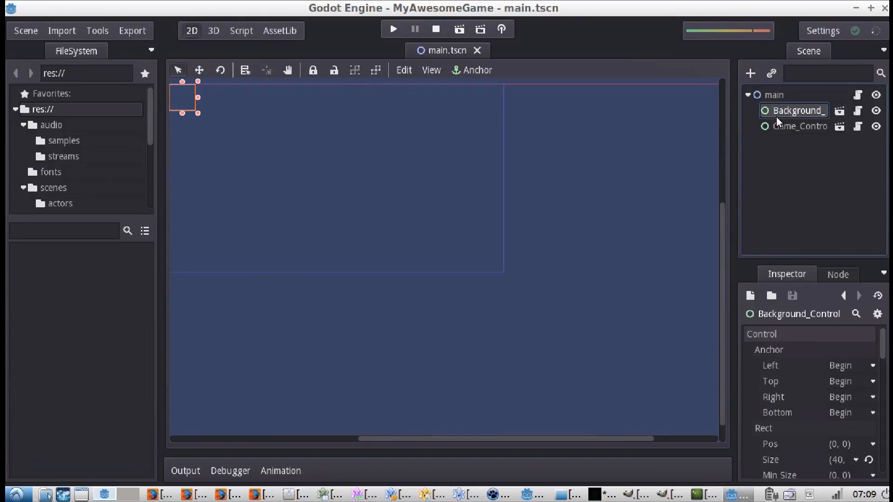
pyautogui.click(776, 128)
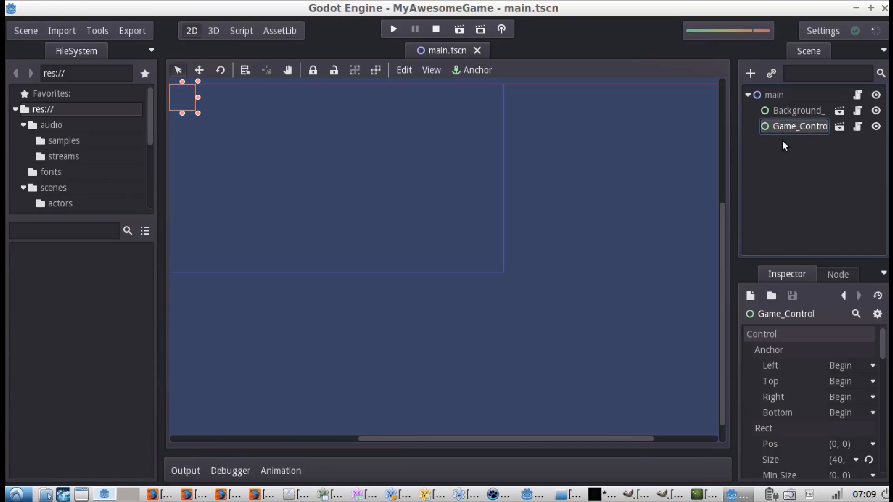
pyautogui.click(786, 127)
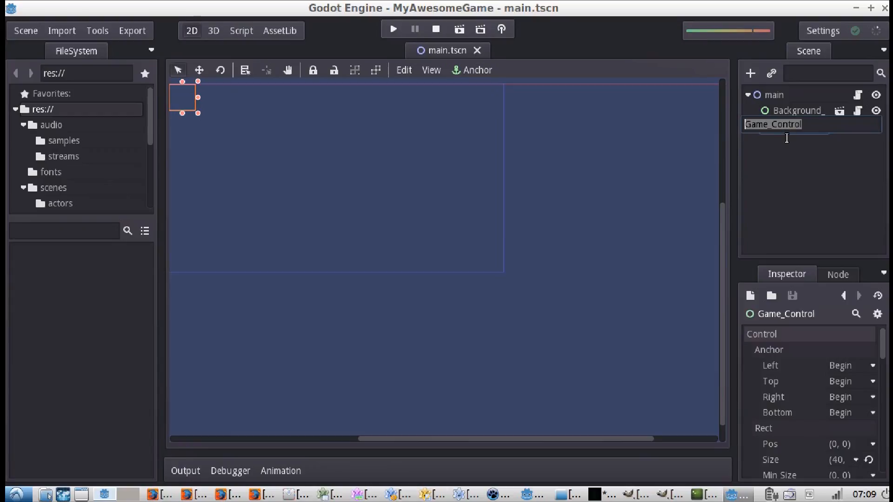
pyautogui.click(787, 149)
pyautogui.click(782, 126)
pyautogui.click(784, 156)
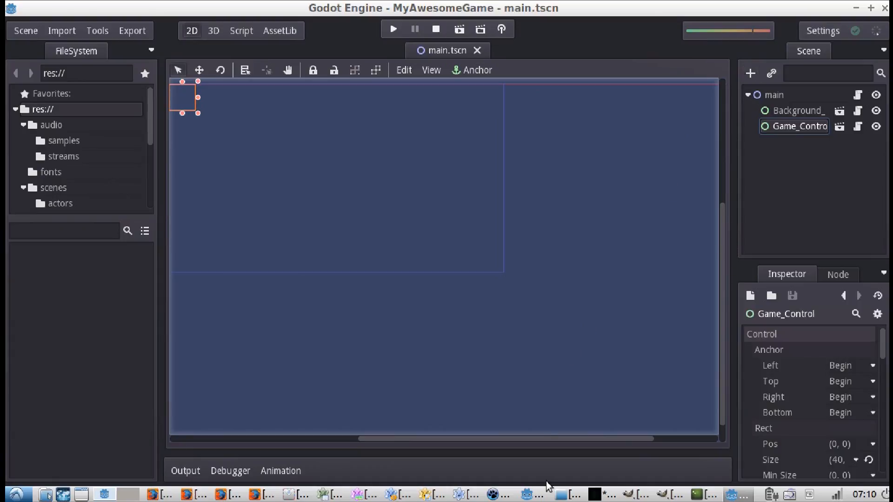
# Switch to the file manager and open the 400 and test folders inside /tmp
pyautogui.click(555, 494)
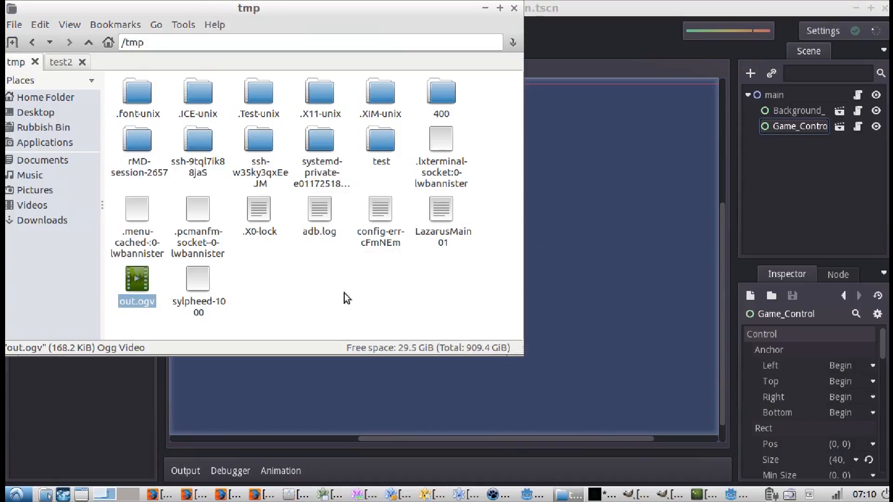
pyautogui.rightClick(436, 98)
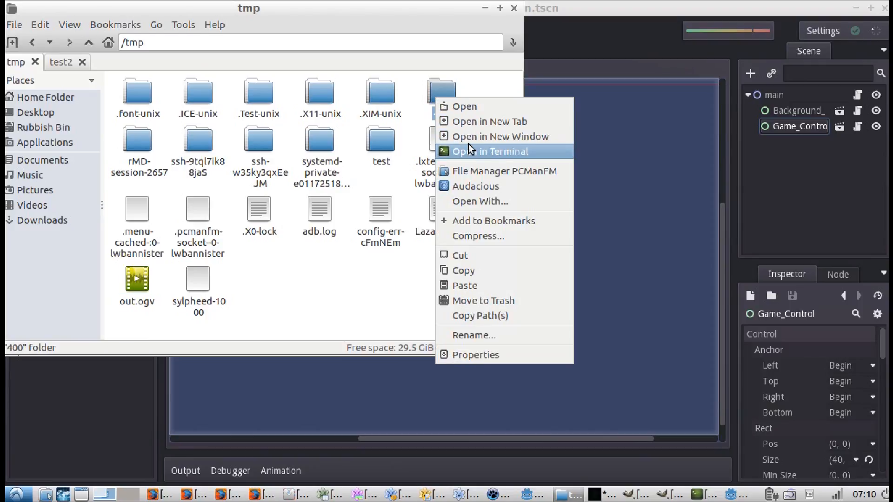
pyautogui.click(468, 122)
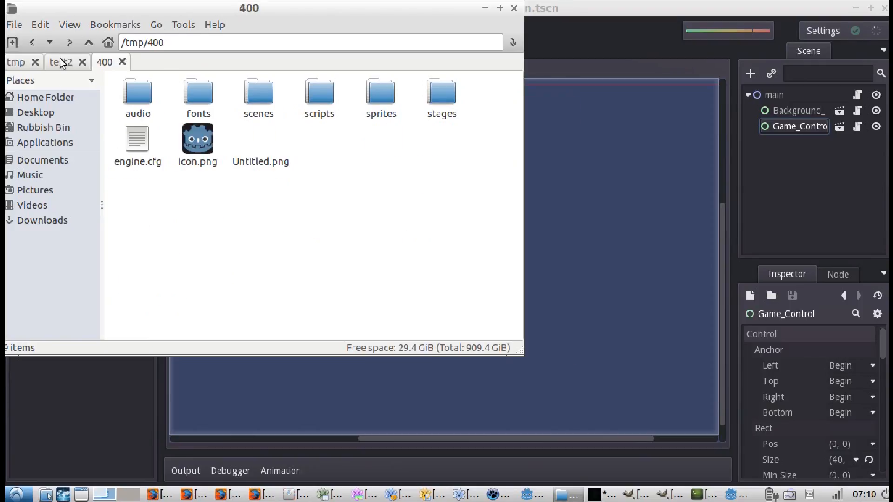
pyautogui.click(24, 62)
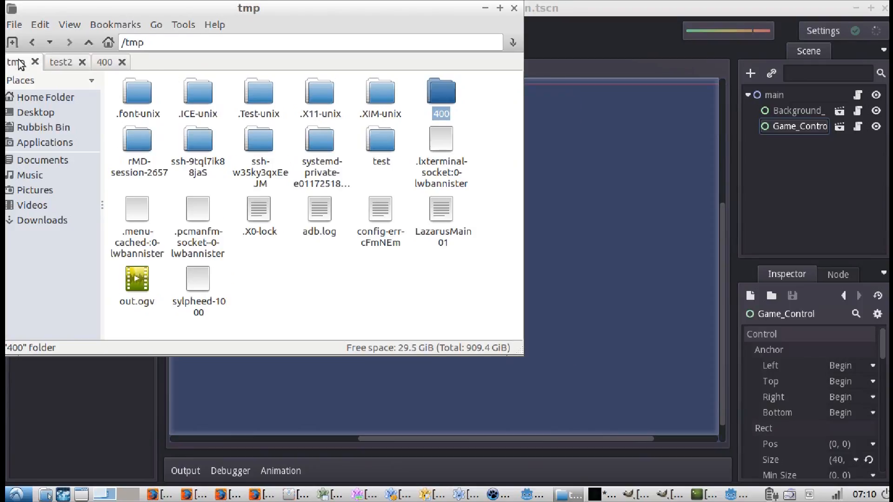
pyautogui.doubleClick(397, 152)
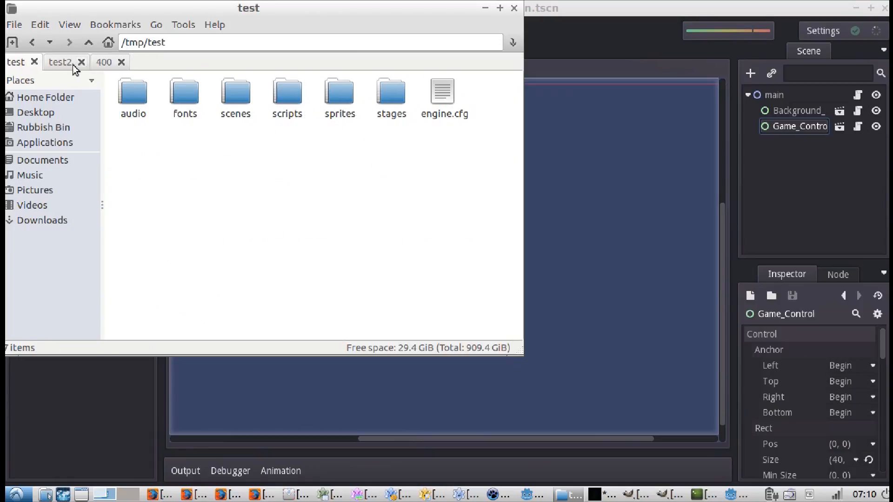
# Copy icon.png from the test2 project folder into /tmp/test
pyautogui.click(71, 65)
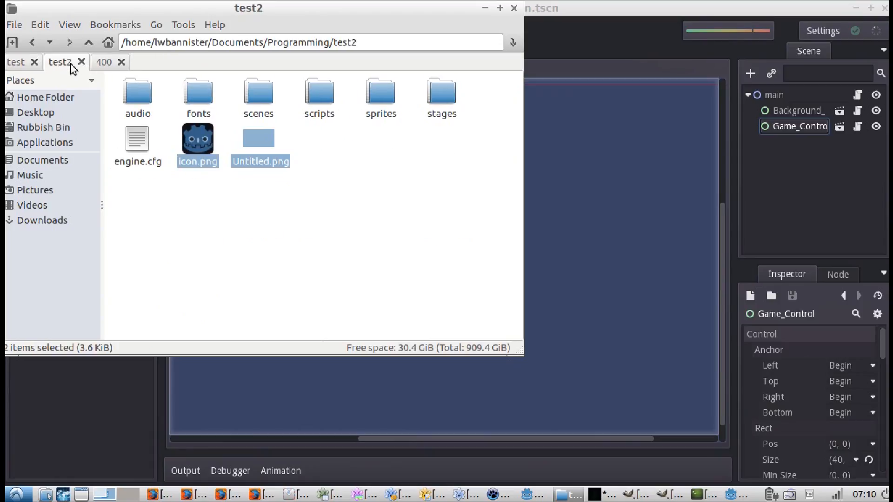
pyautogui.click(199, 158)
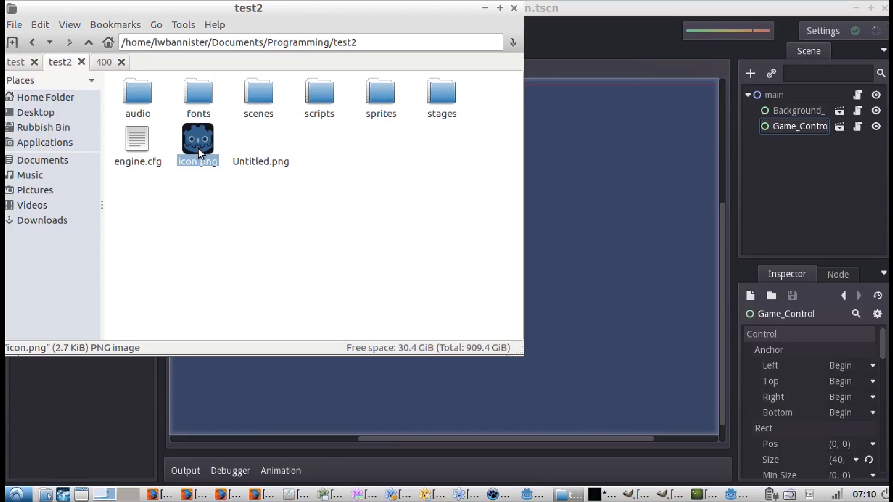
pyautogui.click(24, 62)
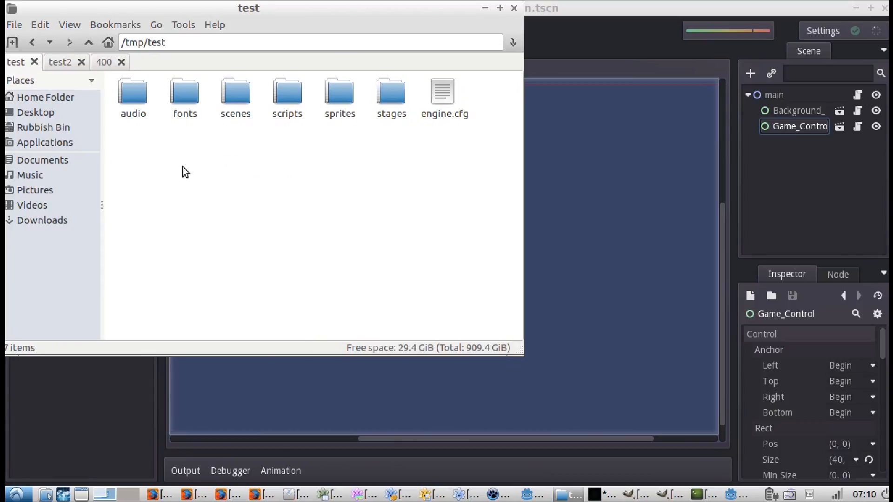
pyautogui.hotkey('ctrl', 'v')
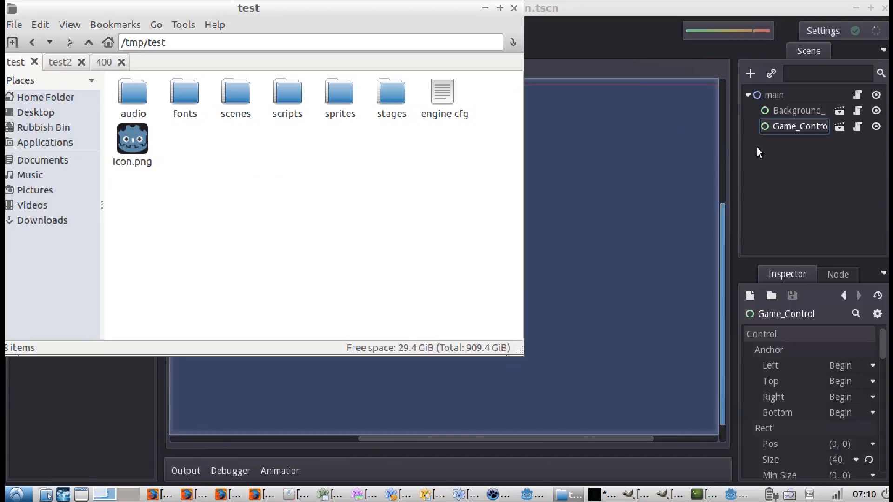
# Switch back to the Godot editor and add a Sprite node under Game_Control
pyautogui.click(777, 158)
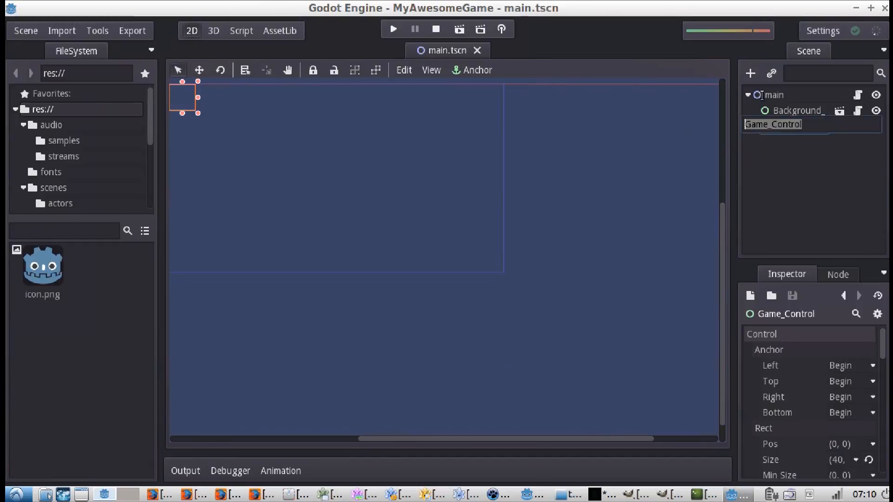
pyautogui.click(750, 74)
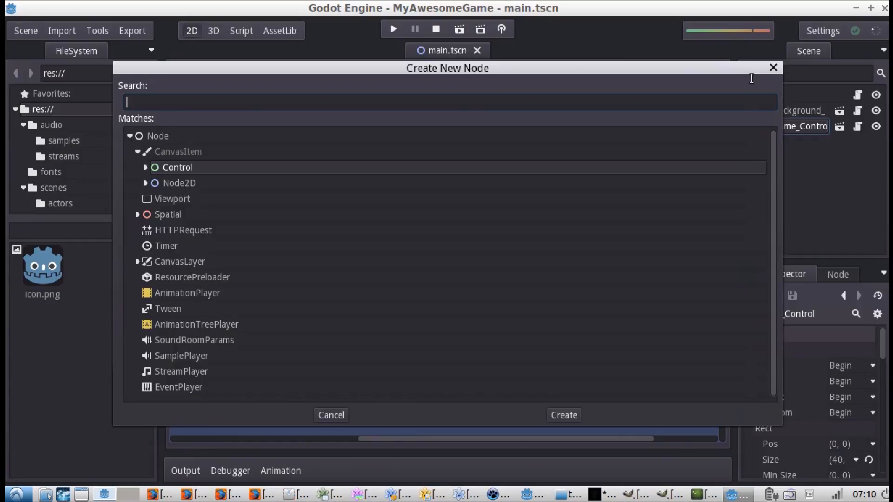
pyautogui.write('spr')
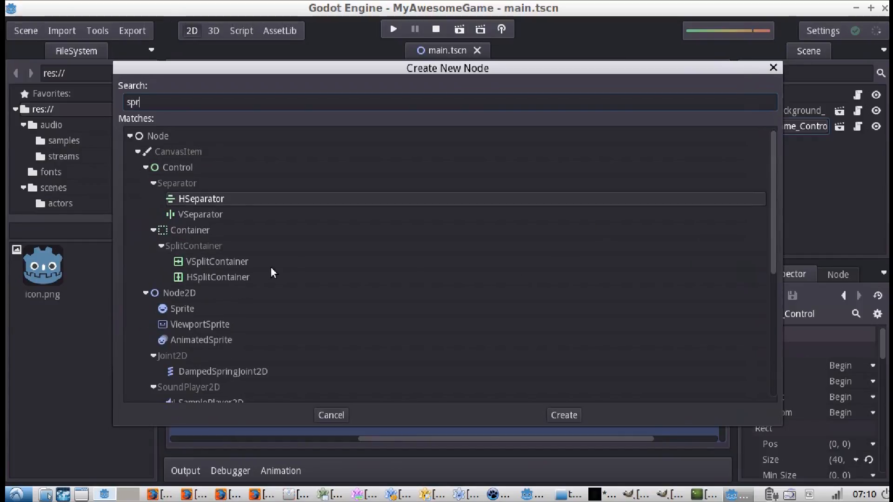
pyautogui.doubleClick(181, 309)
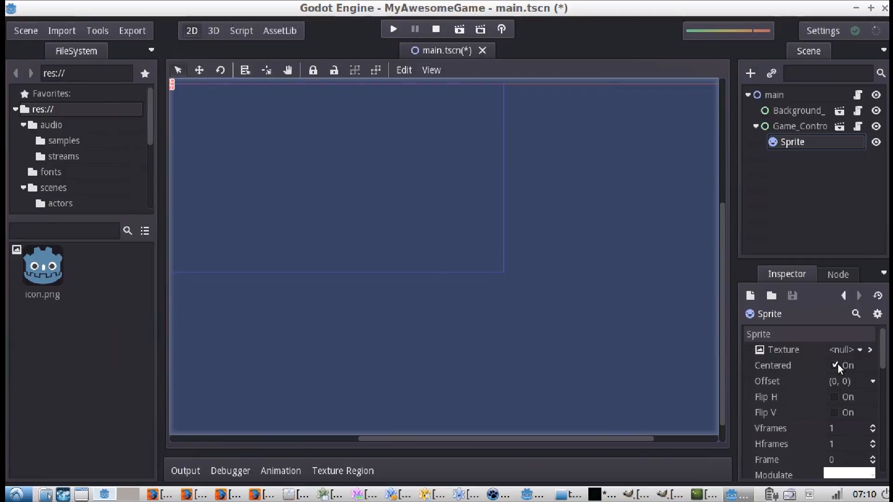
# Load icon.png from res:// as the sprite's texture
pyautogui.click(860, 352)
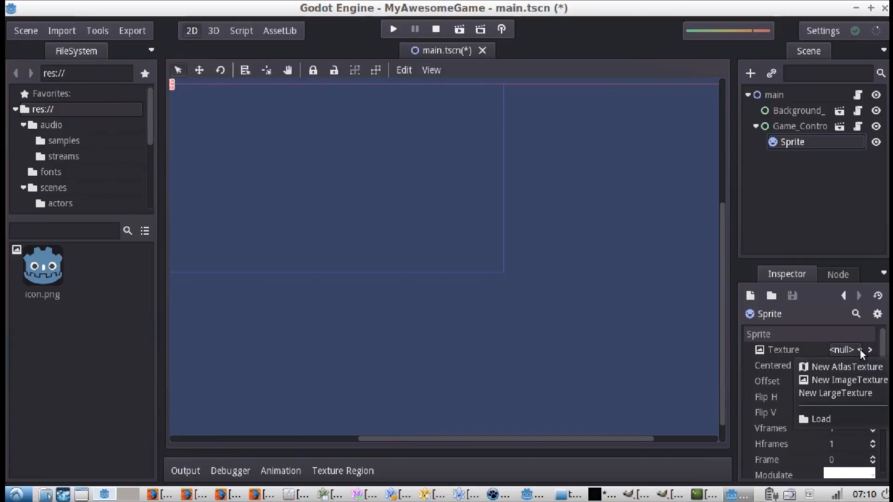
pyautogui.click(816, 423)
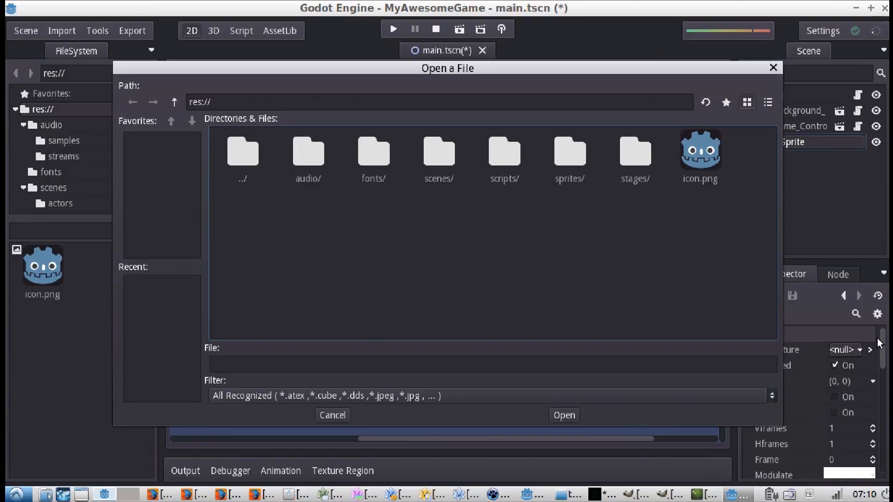
pyautogui.click(698, 151)
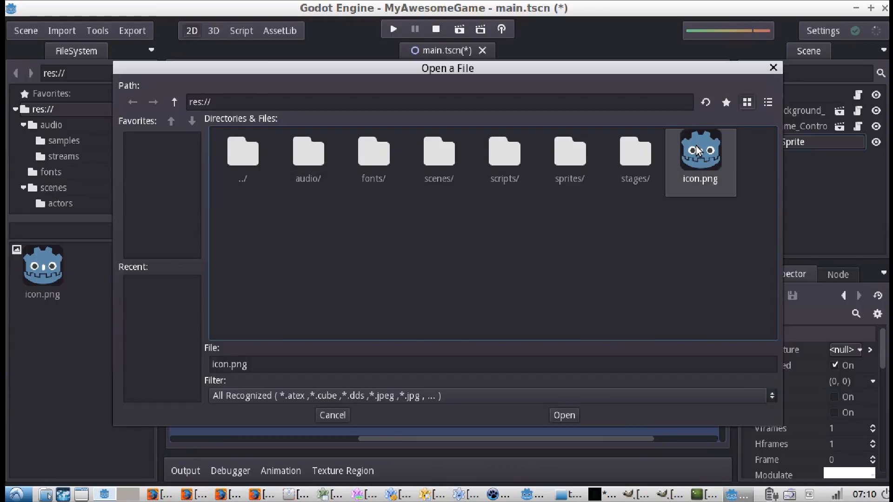
pyautogui.click(563, 415)
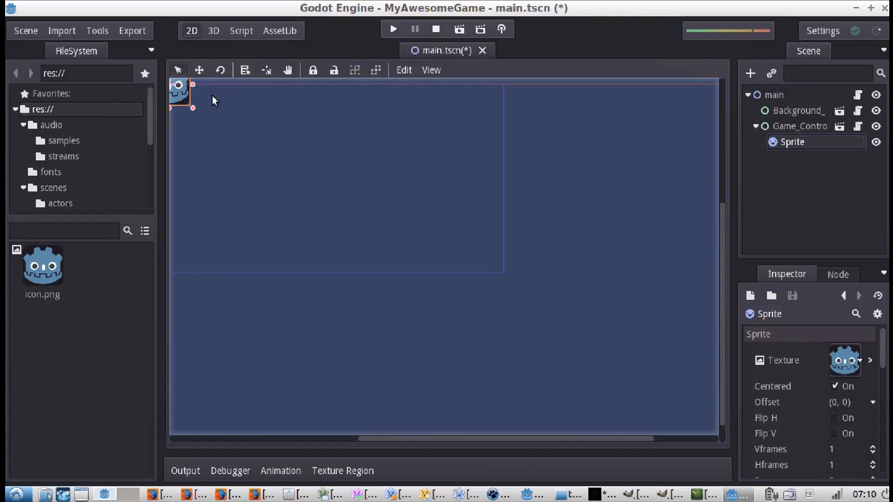
# Place the sprite in the lower-right corner of the game frame and position three duplicates in the other corners
pyautogui.moveTo(183, 100); pyautogui.dragTo(497, 260)
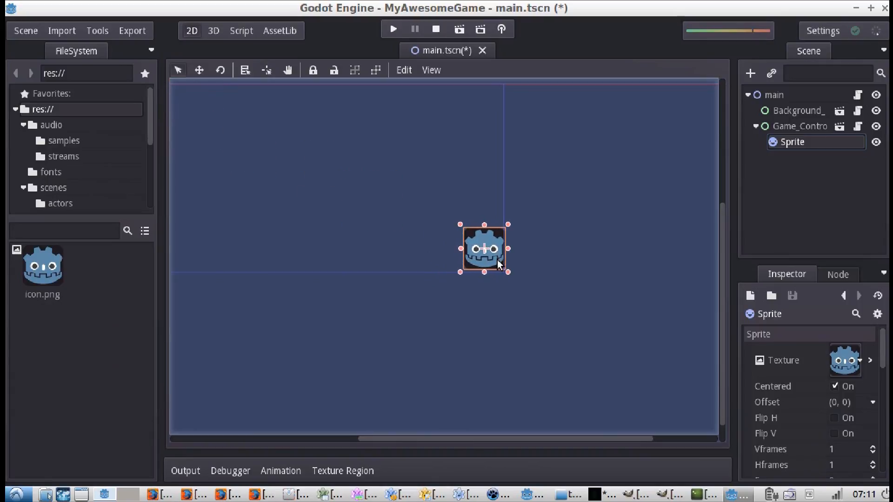
pyautogui.hotkey('ctrl', 'd')
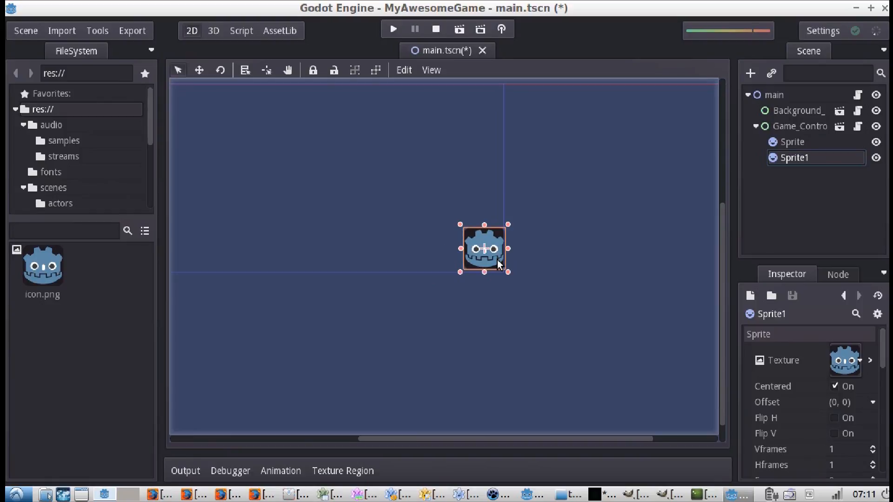
pyautogui.moveTo(499, 263); pyautogui.dragTo(494, 118)
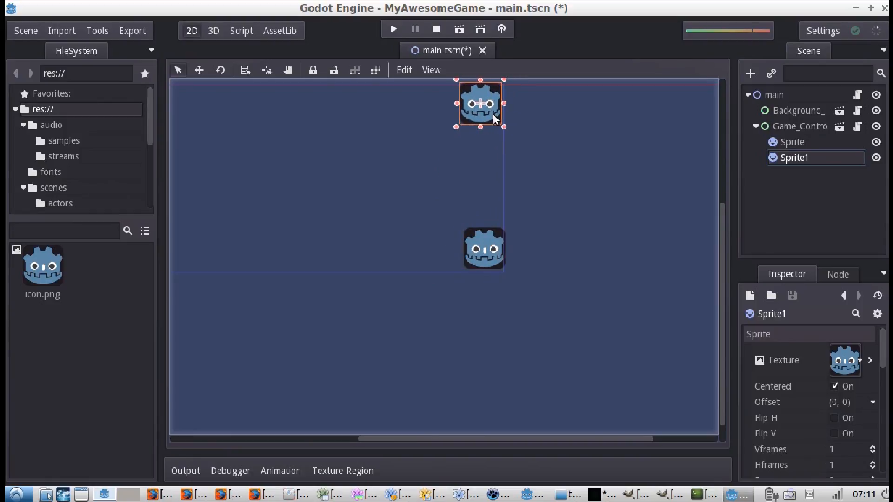
pyautogui.hotkey('ctrl', 'd')
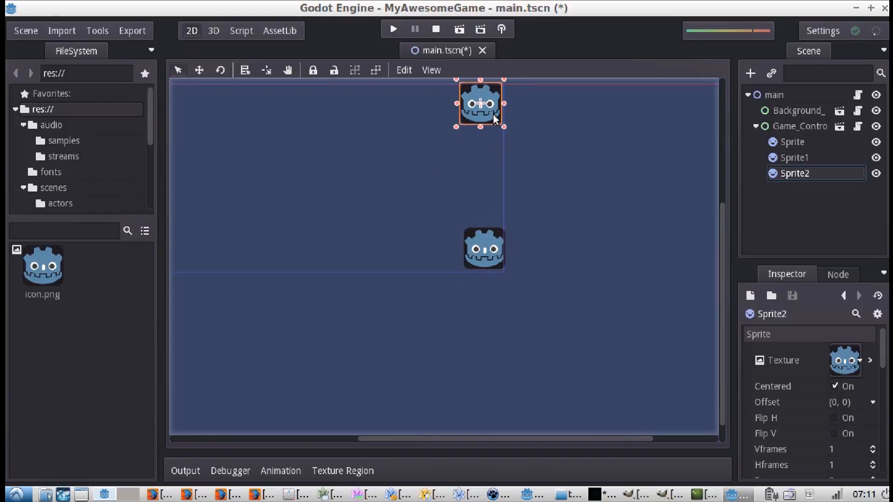
pyautogui.moveTo(493, 114); pyautogui.dragTo(209, 266)
pyautogui.hotkey('ctrl', 'd')
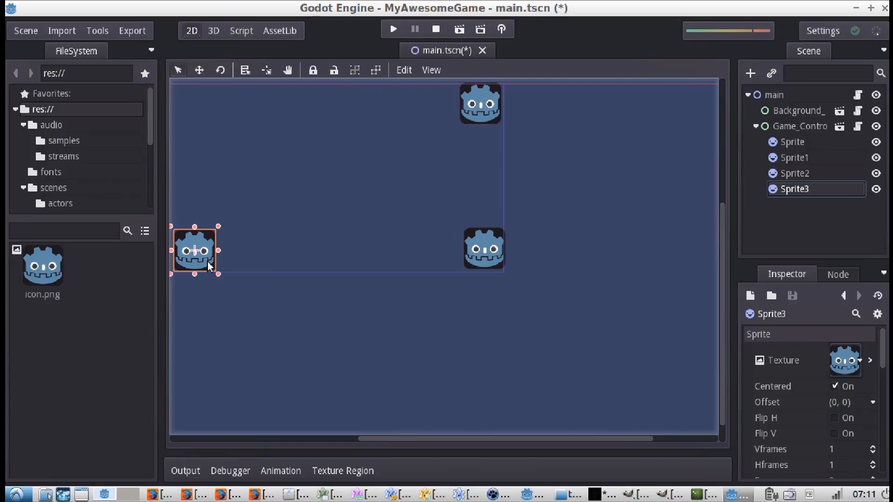
pyautogui.moveTo(207, 261); pyautogui.dragTo(203, 116)
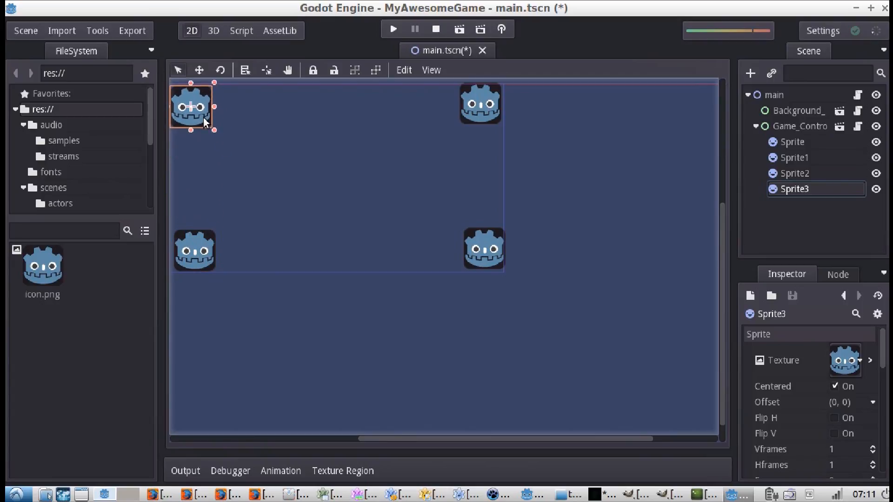
# Run the project and enlarge the MyAwesomeGame window from its upper-right corner to test the scaling
pyautogui.click(395, 29)
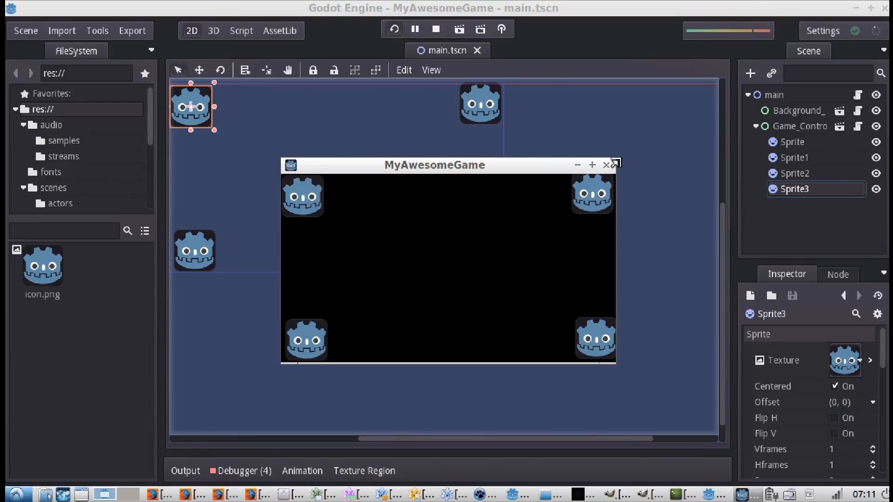
pyautogui.moveTo(615, 163); pyautogui.dragTo(656, 132)
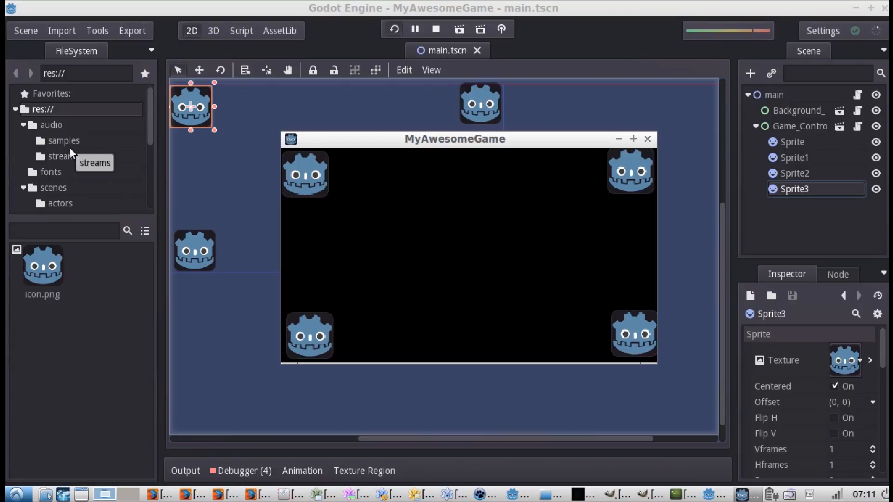
pyautogui.click(481, 495)
pyautogui.click(481, 495)
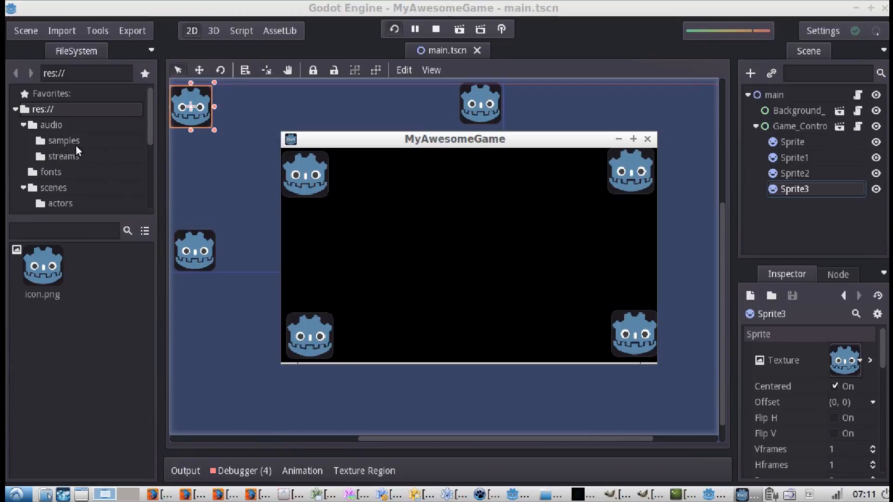
# Show the contents of the sprites/backgrounds folder in the project's file system
pyautogui.scroll(-3, 68, 146)
pyautogui.scroll(-6, 68, 145)
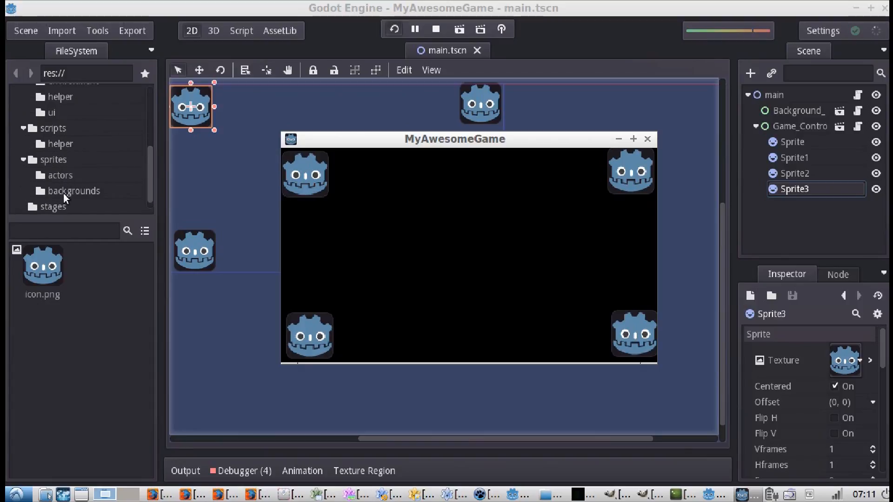
pyautogui.click(71, 191)
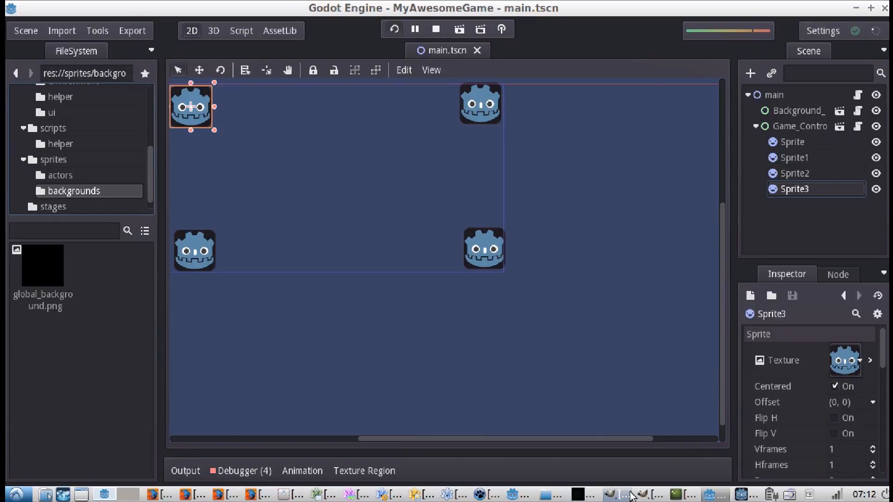
pyautogui.click(675, 495)
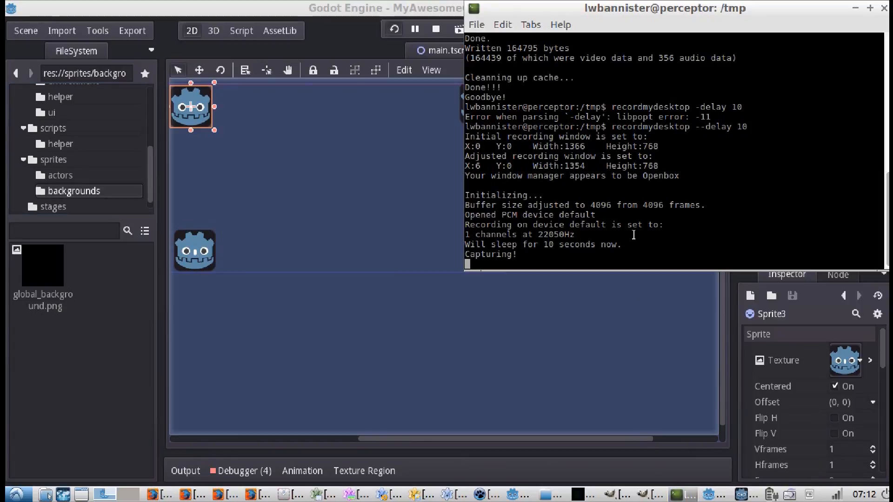